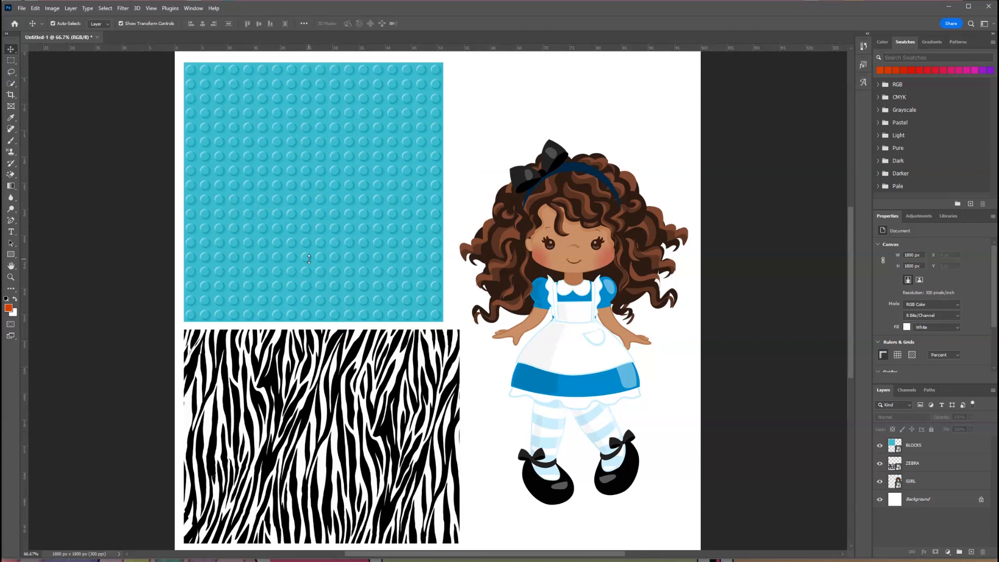
- Add a Hue/Saturation adjustment layer above the BLOCKS layer and clip it to that layer
{"action": "left_click", "coordinate": [935, 449]}
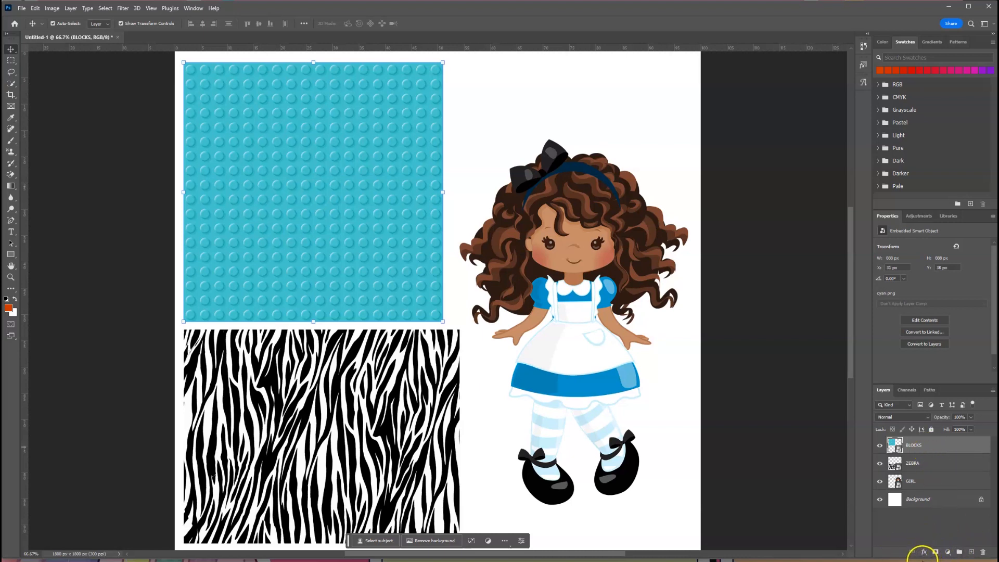
{"action": "left_click", "coordinate": [948, 553]}
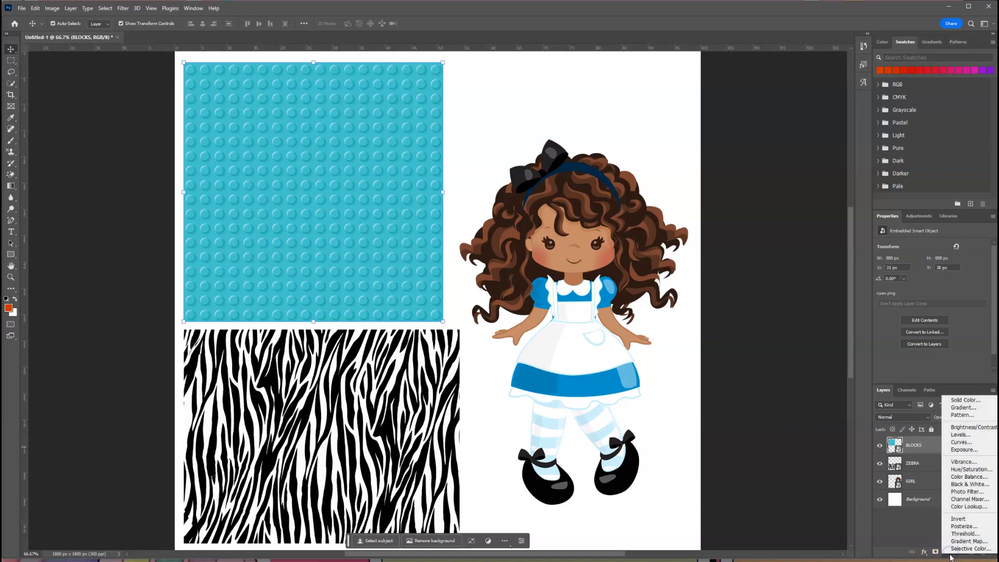
{"action": "left_click", "coordinate": [958, 470]}
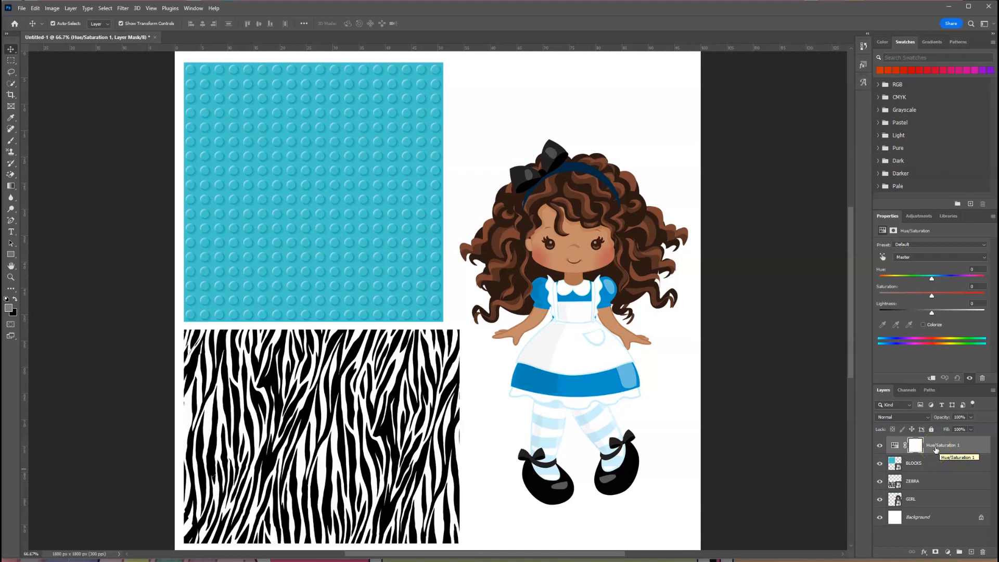
{"action": "right_click", "coordinate": [970, 445]}
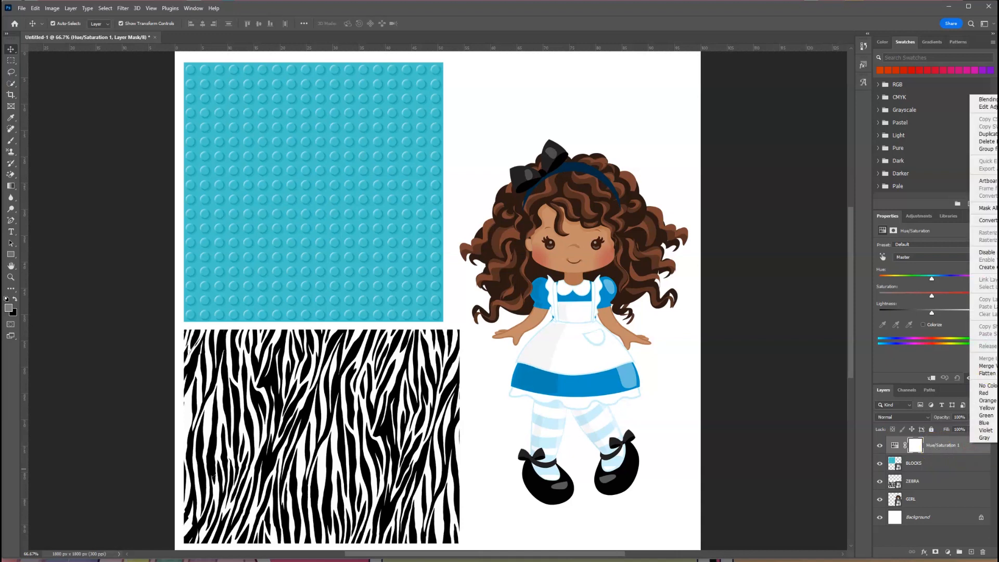
{"action": "left_click", "coordinate": [984, 267]}
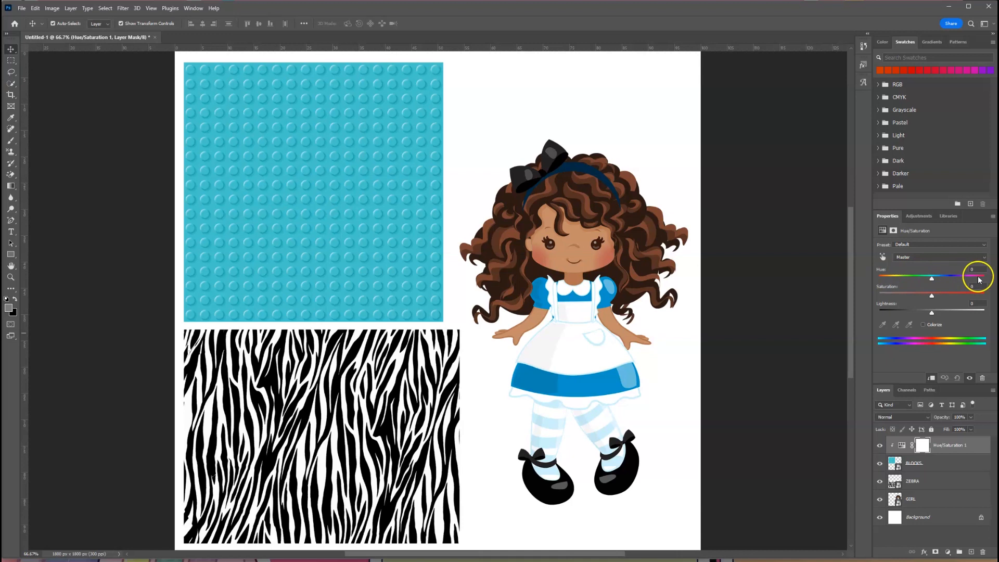
- Recolour the block pattern light purple by setting hue to +86, saturation to +29 and lightness to +24
{"action": "left_click_drag", "start_coordinate": [931, 280], "coordinate": [962, 281]}
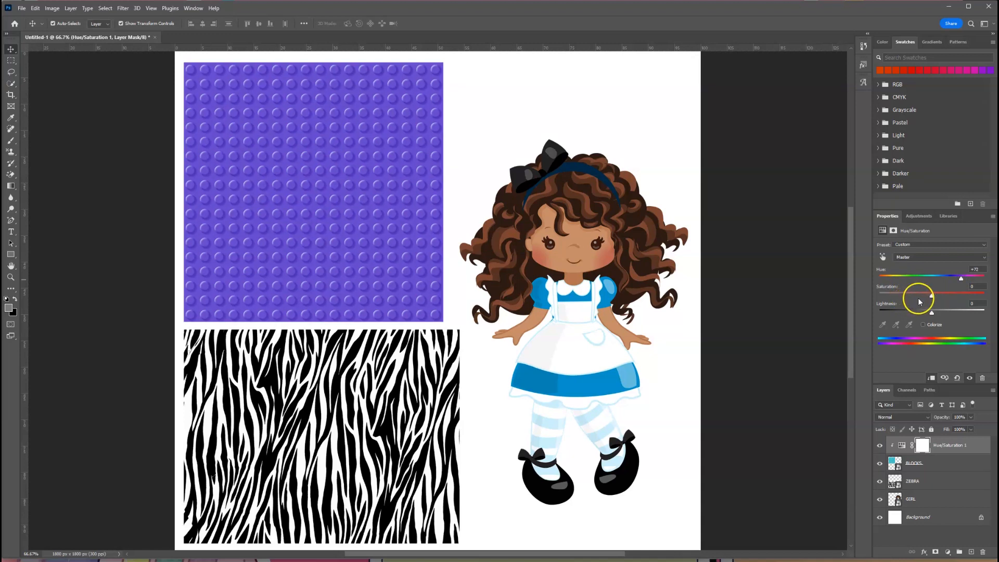
{"action": "left_click_drag", "start_coordinate": [933, 296], "coordinate": [887, 325]}
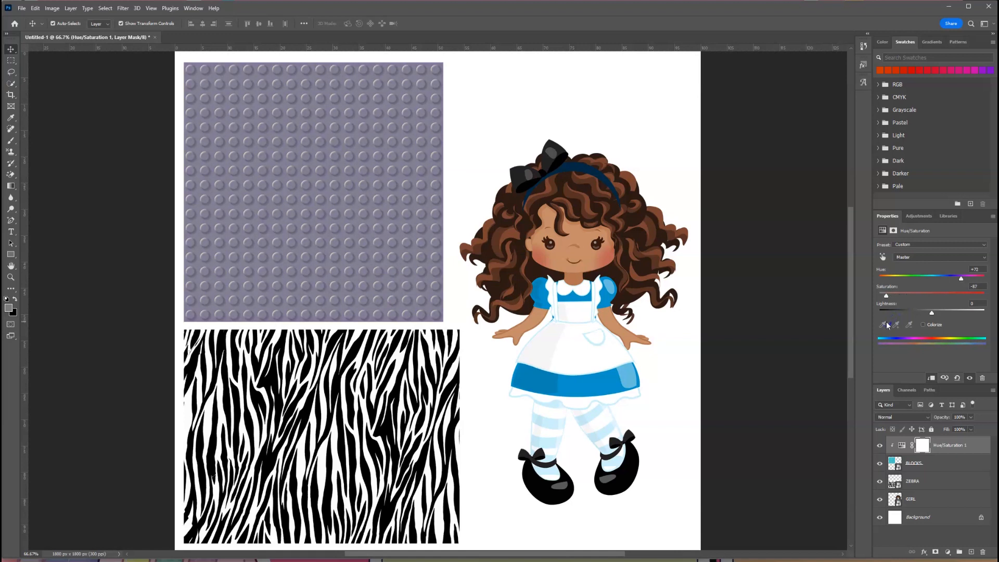
{"action": "left_click_drag", "start_coordinate": [889, 321], "coordinate": [931, 318]}
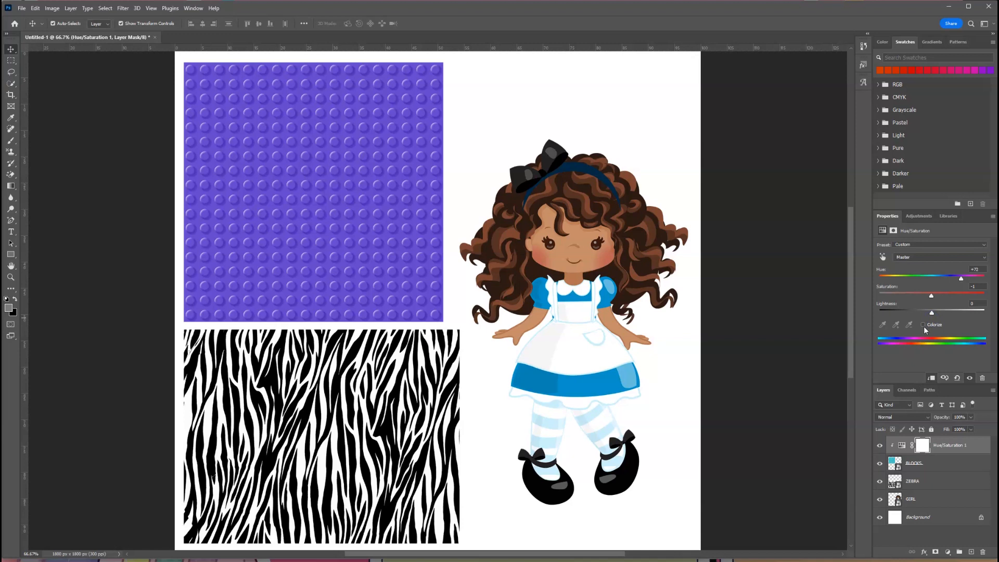
{"action": "left_click_drag", "start_coordinate": [931, 314], "coordinate": [872, 321]}
{"action": "left_click_drag", "start_coordinate": [878, 312], "coordinate": [932, 311]}
{"action": "left_click", "coordinate": [963, 280]}
{"action": "left_click", "coordinate": [901, 351]}
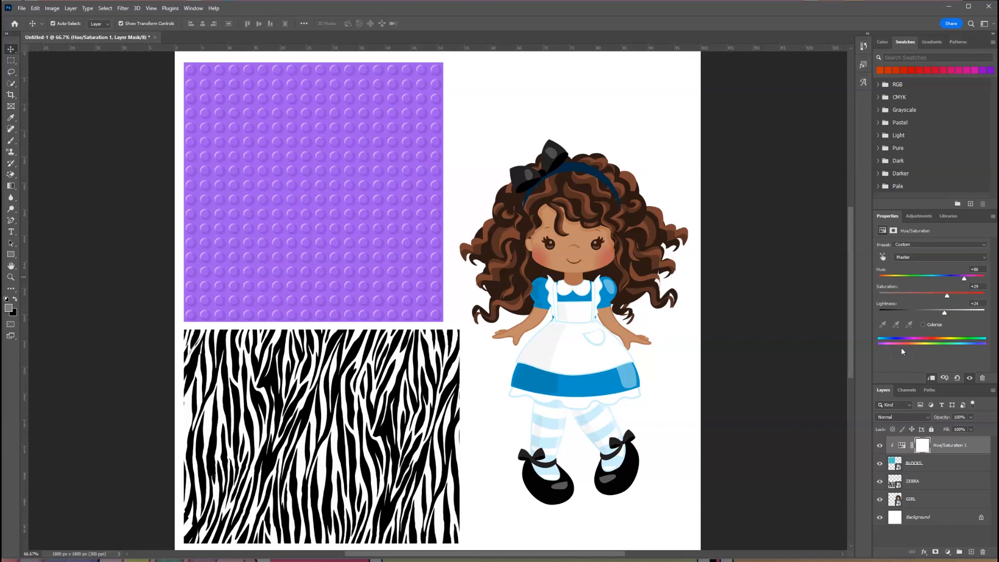
- Move the block and zebra patterns slightly up, and add a Hue/Saturation adjustment layer clipped to the ZEBRA layer
{"action": "left_click_drag", "start_coordinate": [328, 144], "coordinate": [305, 139]}
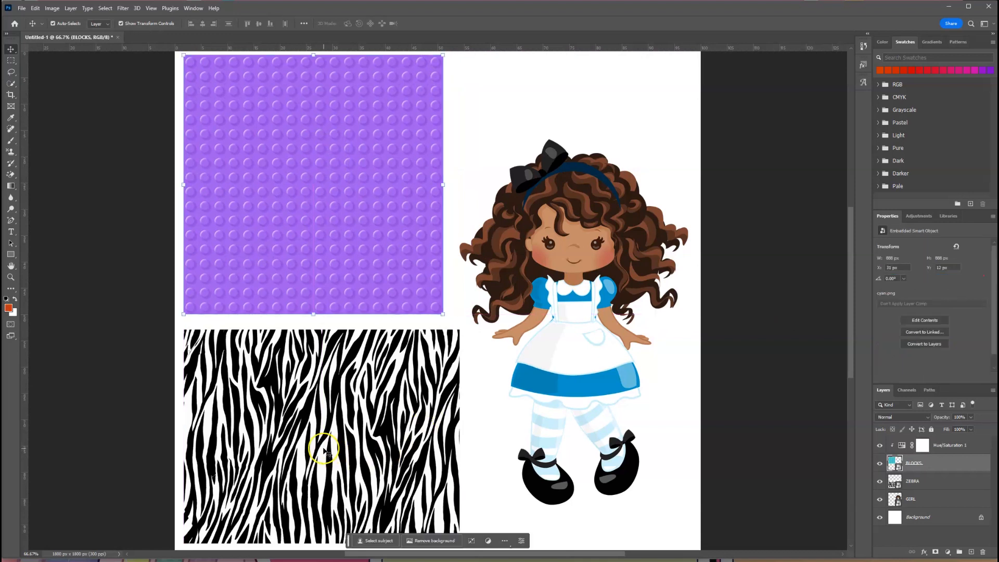
{"action": "mouse_move", "coordinate": [291, 414]}
{"action": "left_mouse_down"}
{"action": "mouse_move", "coordinate": [299, 423]}
{"action": "mouse_move", "coordinate": [294, 416]}
{"action": "left_mouse_up"}
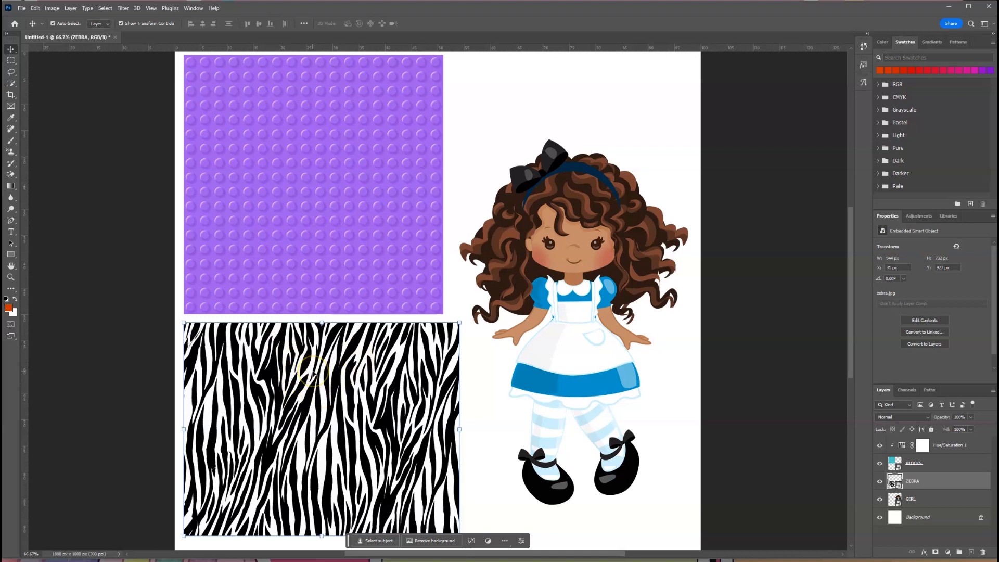
{"action": "left_click", "coordinate": [947, 553]}
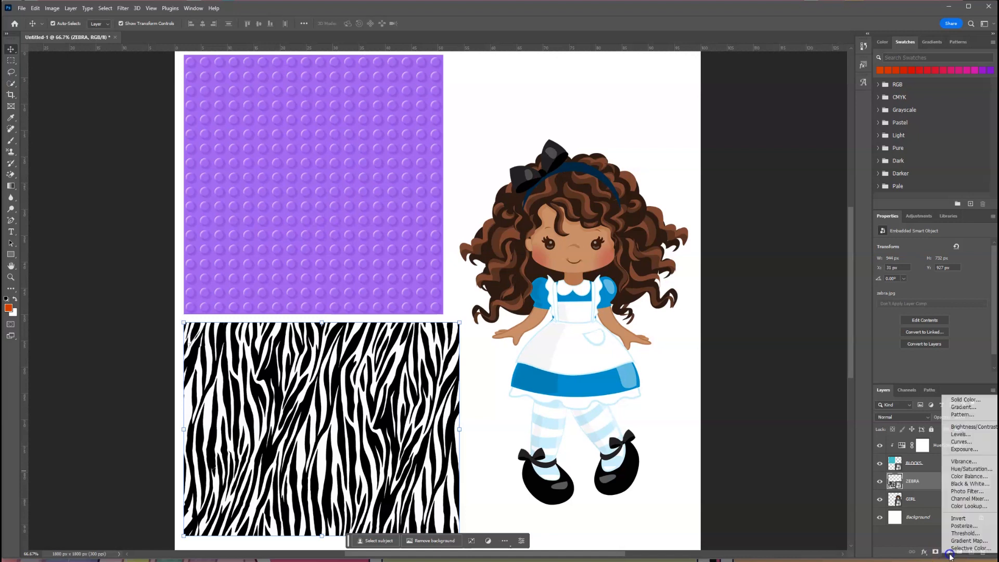
{"action": "left_click", "coordinate": [971, 469]}
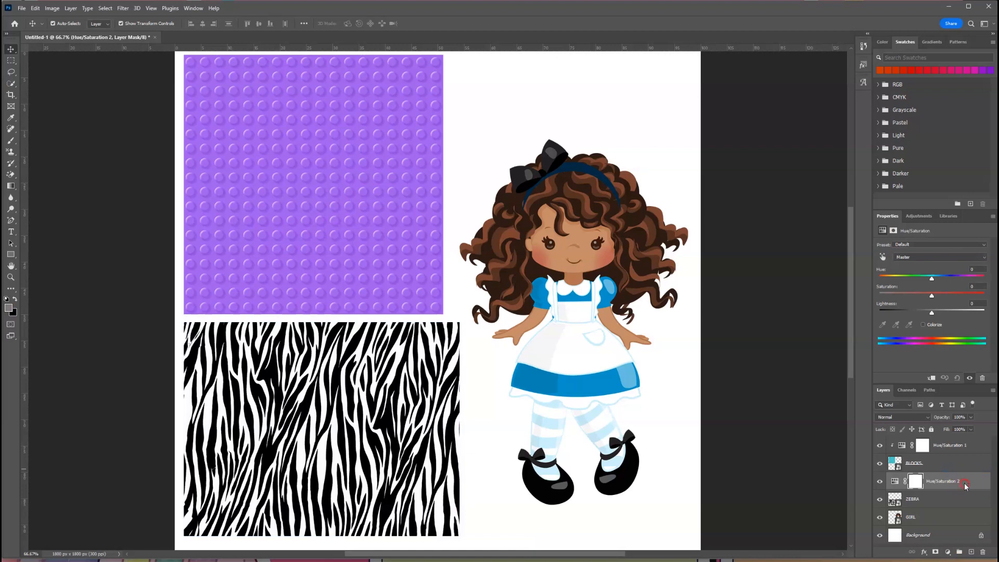
{"action": "right_click", "coordinate": [964, 485]}
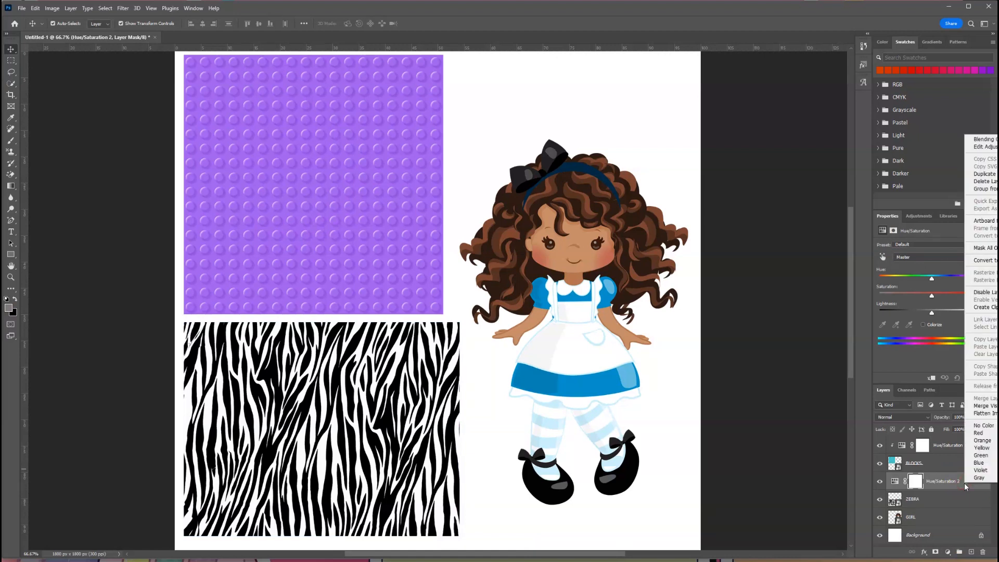
{"action": "left_click", "coordinate": [990, 308]}
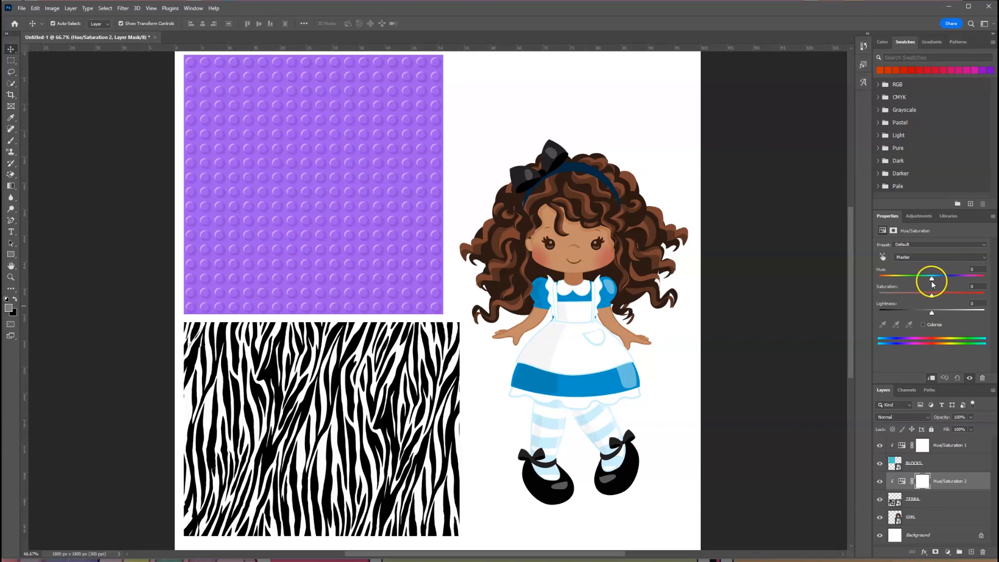
- Try shifting the zebra pattern's hue, saturation and lightness without Colorize, and reset all three values to 0
{"action": "left_click_drag", "start_coordinate": [931, 279], "coordinate": [991, 275]}
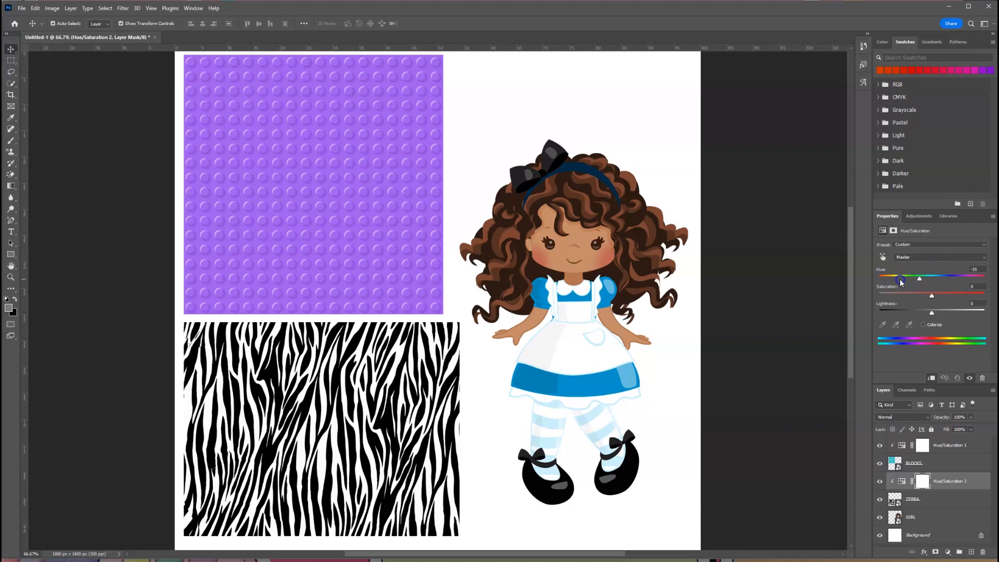
{"action": "left_click_drag", "start_coordinate": [984, 278], "coordinate": [928, 314]}
{"action": "left_click", "coordinate": [976, 269]}
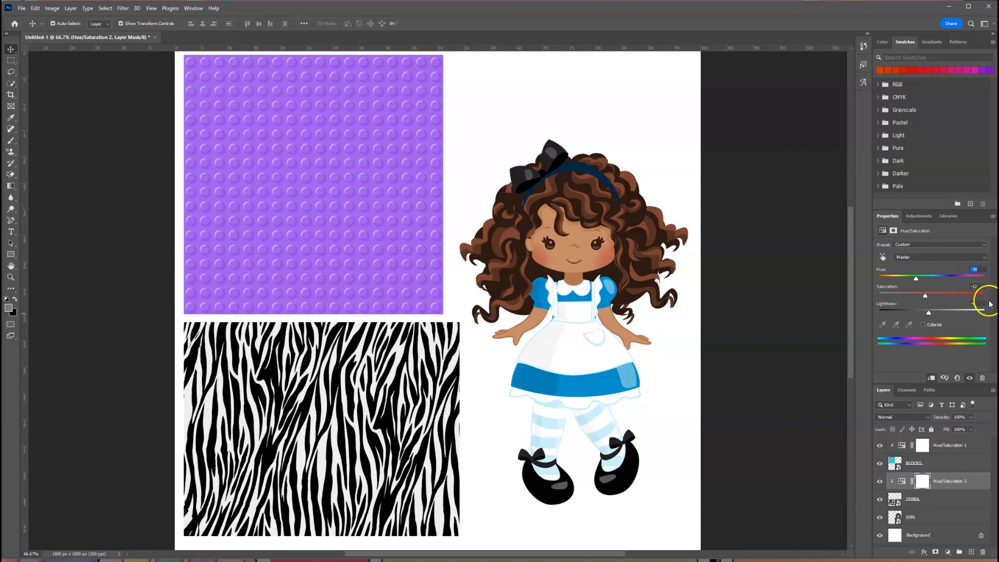
{"action": "type", "text": "0"}
{"action": "left_click", "coordinate": [976, 287]}
{"action": "type", "text": "0"}
{"action": "left_click", "coordinate": [972, 304]}
{"action": "type", "text": "0"}
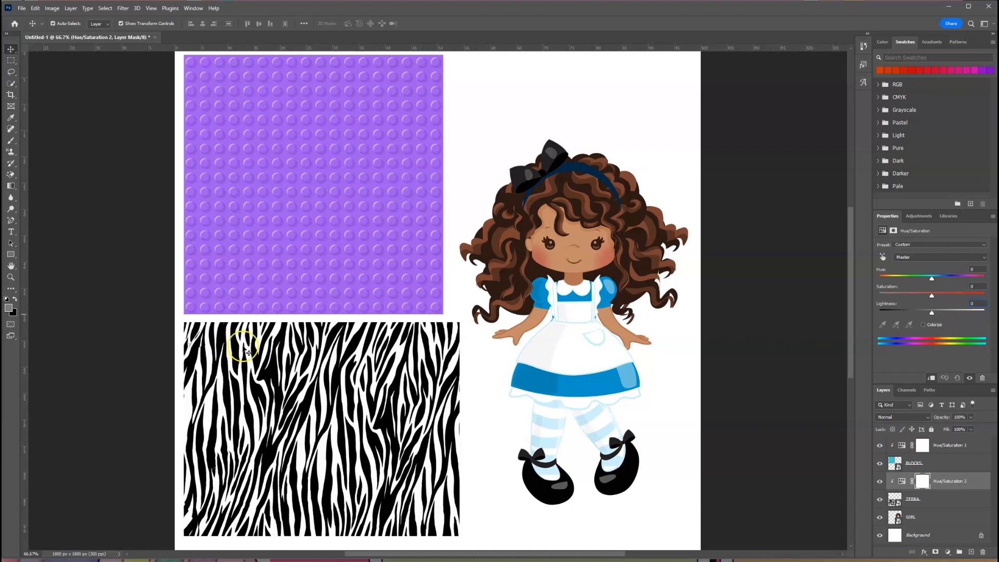
- Enable Colorize on the zebra's Hue/Saturation layer and tint it pink with hue 312, saturation 68 and lightness -42
{"action": "mouse_move", "coordinate": [314, 345]}
{"action": "left_mouse_down"}
{"action": "mouse_move", "coordinate": [315, 355]}
{"action": "mouse_move", "coordinate": [313, 346]}
{"action": "left_mouse_up"}
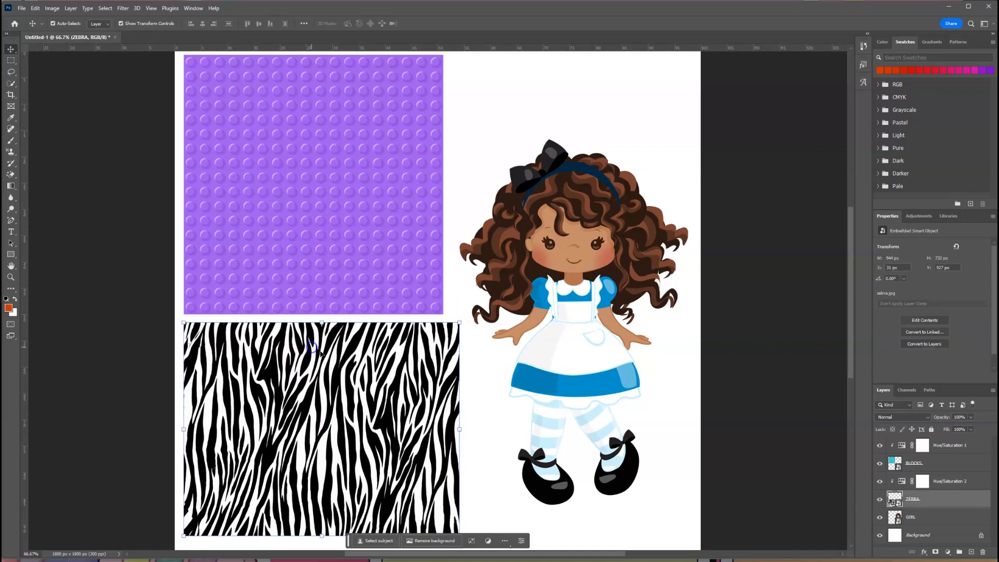
{"action": "left_click", "coordinate": [966, 480]}
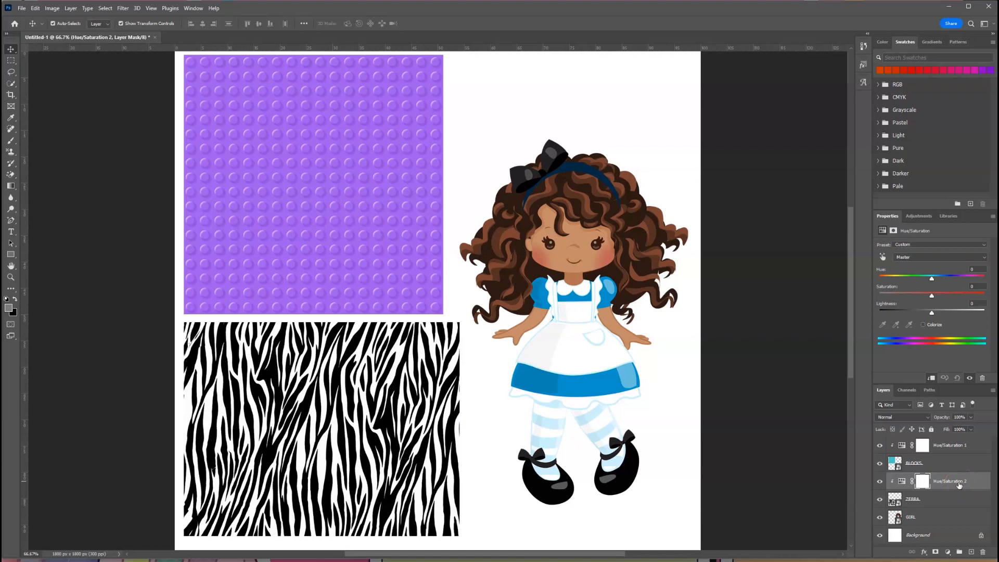
{"action": "left_click", "coordinate": [353, 427]}
{"action": "left_click", "coordinate": [924, 325]}
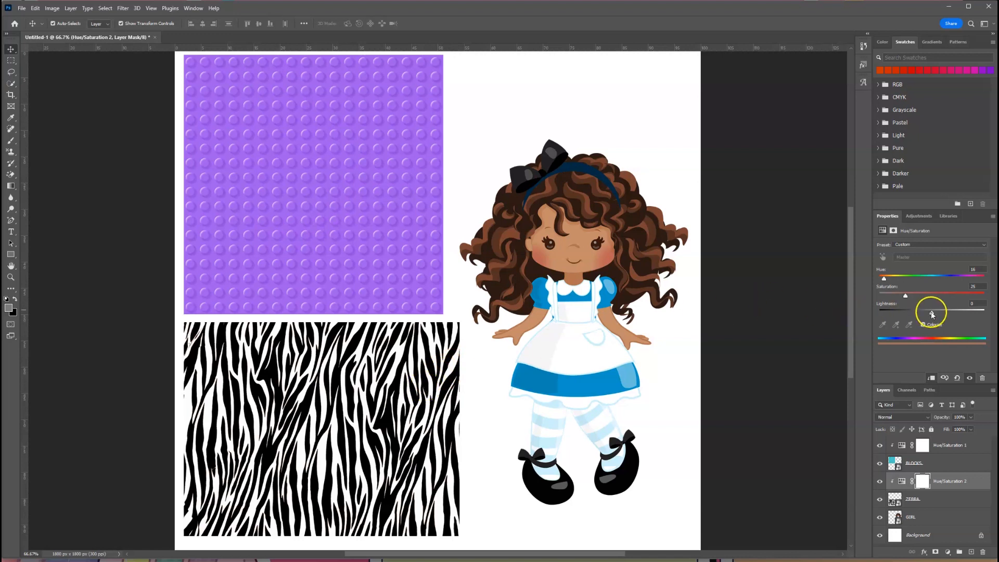
{"action": "left_click_drag", "start_coordinate": [931, 312], "coordinate": [902, 318]}
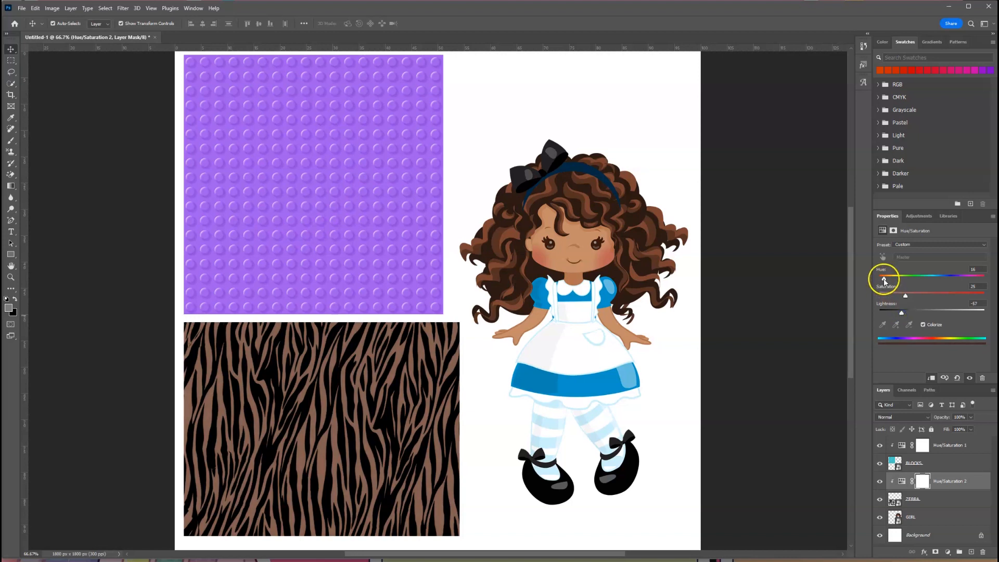
{"action": "left_click_drag", "start_coordinate": [883, 278], "coordinate": [963, 279]}
{"action": "left_click_drag", "start_coordinate": [901, 313], "coordinate": [910, 314]}
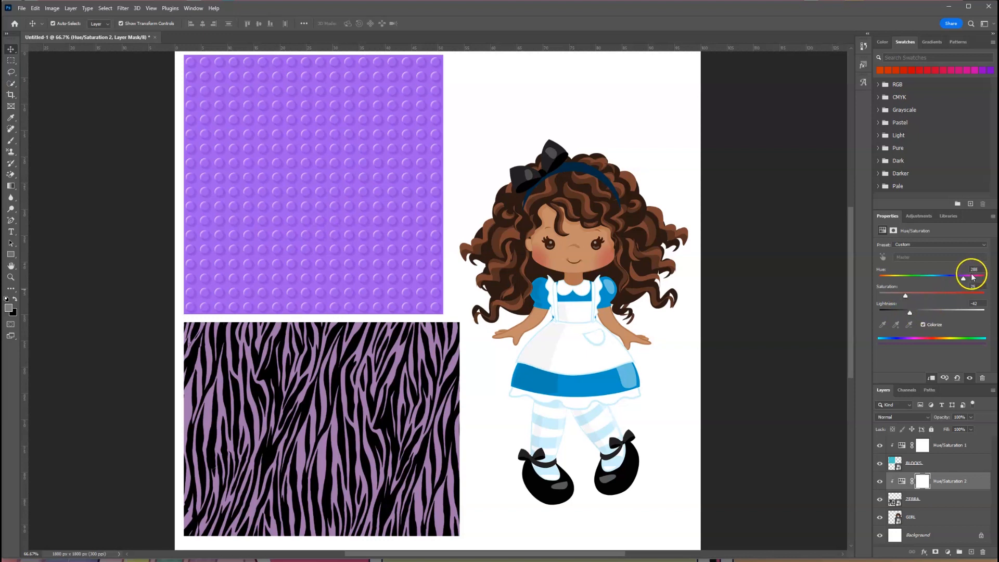
{"action": "mouse_move", "coordinate": [963, 278]}
{"action": "left_mouse_down"}
{"action": "mouse_move", "coordinate": [886, 287]}
{"action": "mouse_move", "coordinate": [960, 288]}
{"action": "mouse_move", "coordinate": [950, 295]}
{"action": "mouse_move", "coordinate": [969, 282]}
{"action": "left_mouse_up"}
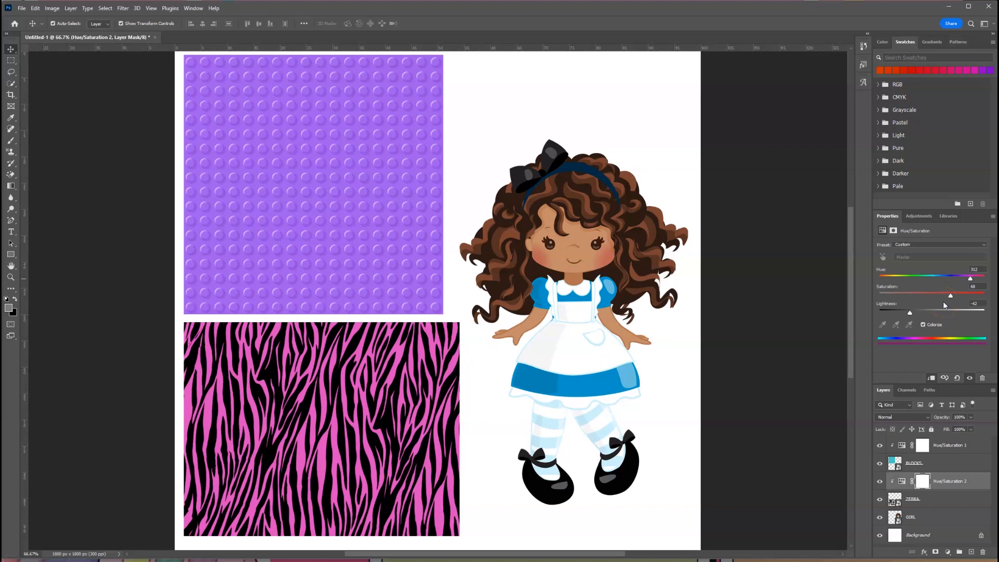
- Try a lightness of +60 on the zebra pattern, and a blue tint with hue 224, saturation 47 and lightness -42
{"action": "left_click", "coordinate": [964, 305]}
{"action": "left_click_drag", "start_coordinate": [910, 313], "coordinate": [961, 314]}
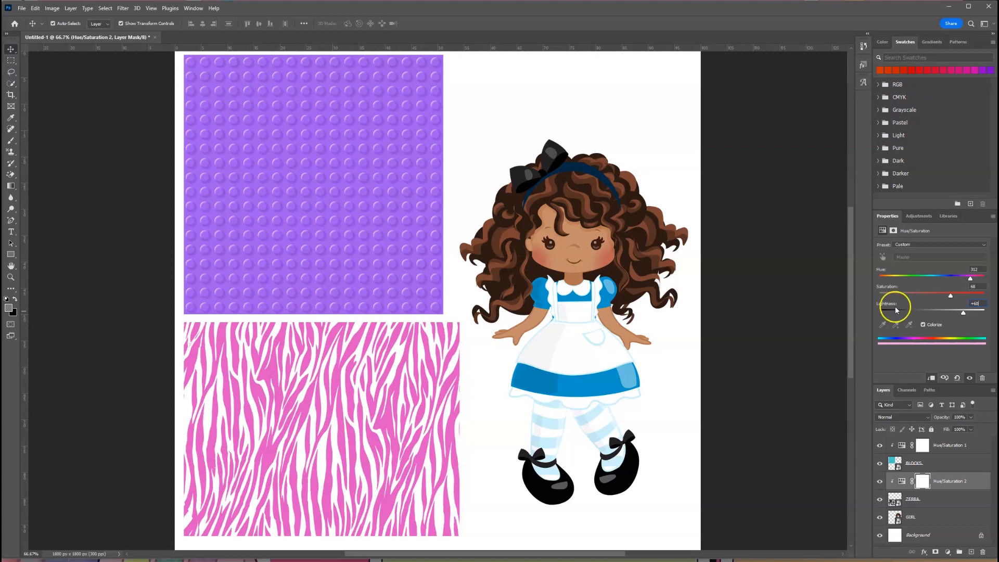
{"action": "left_click_drag", "start_coordinate": [970, 280], "coordinate": [930, 298]}
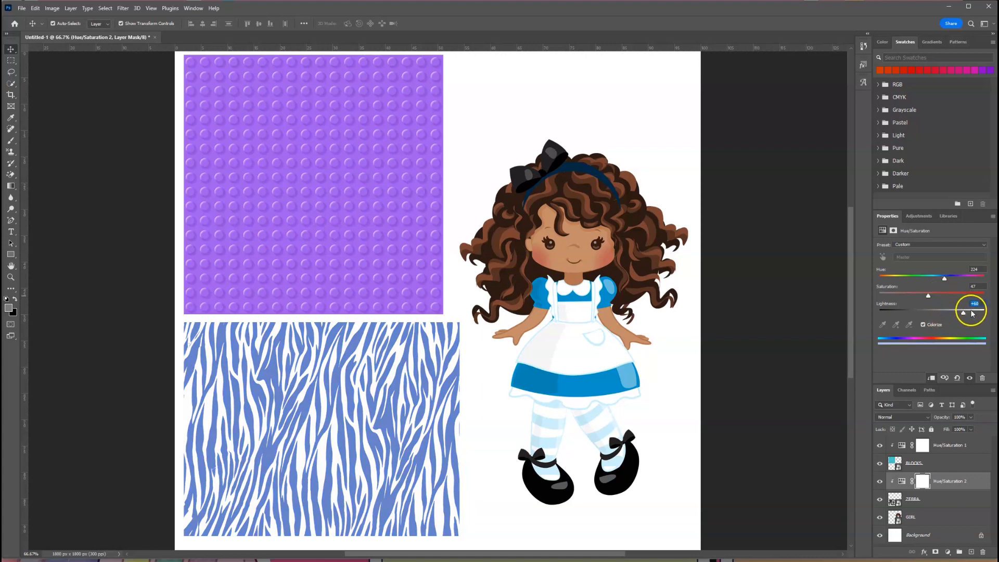
{"action": "left_click_drag", "start_coordinate": [963, 312], "coordinate": [910, 313]}
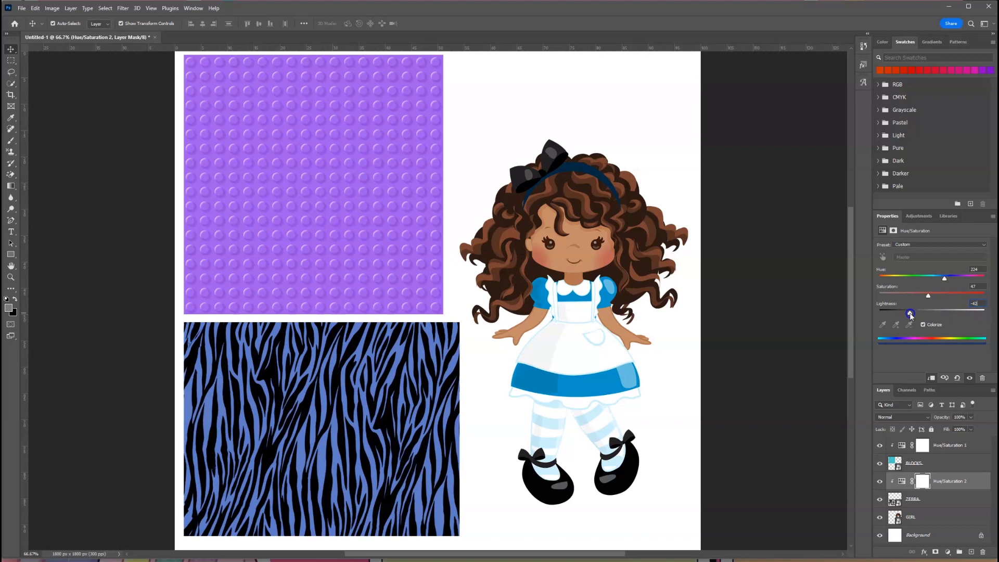
- Tint the zebra pattern hot pink with hue 317, saturation 76 and lightness -37
{"action": "left_click_drag", "start_coordinate": [945, 278], "coordinate": [912, 313]}
{"action": "left_click_drag", "start_coordinate": [973, 279], "coordinate": [944, 295]}
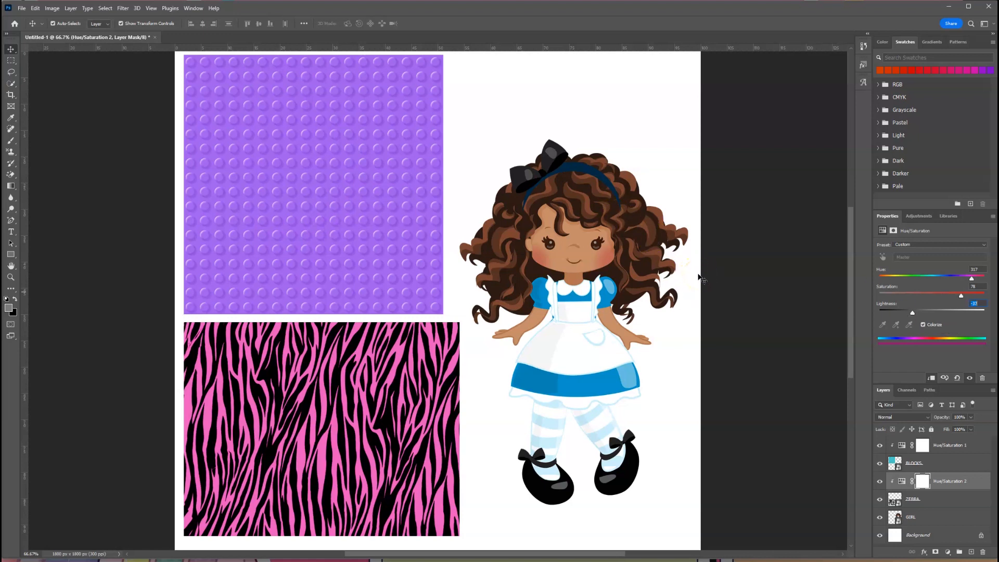
- Rasterize the GIRL layer and reposition the girl beside the patterns at about X 55%, Y 13%
{"action": "left_click_drag", "start_coordinate": [589, 259], "coordinate": [570, 213]}
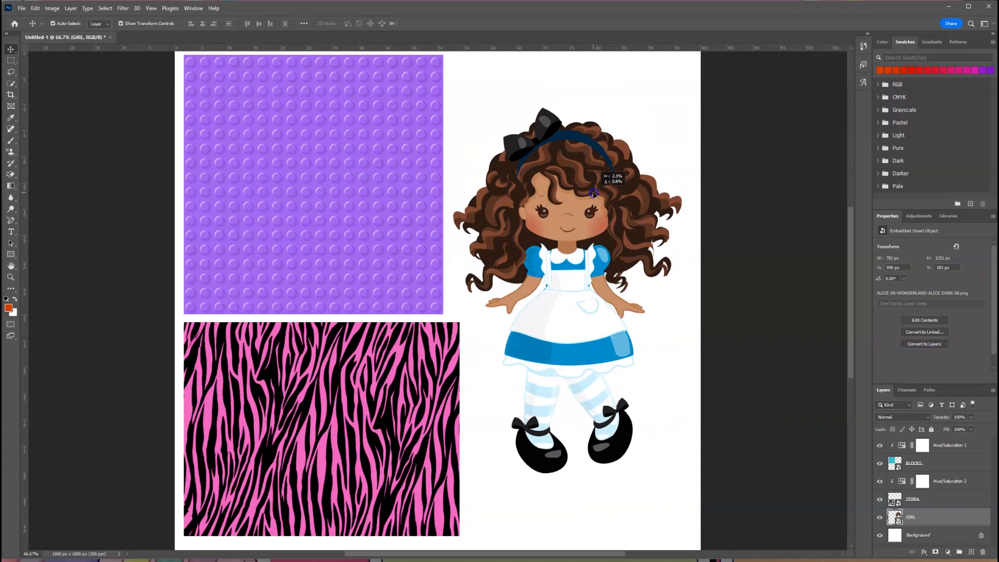
{"action": "right_click", "coordinate": [932, 517]}
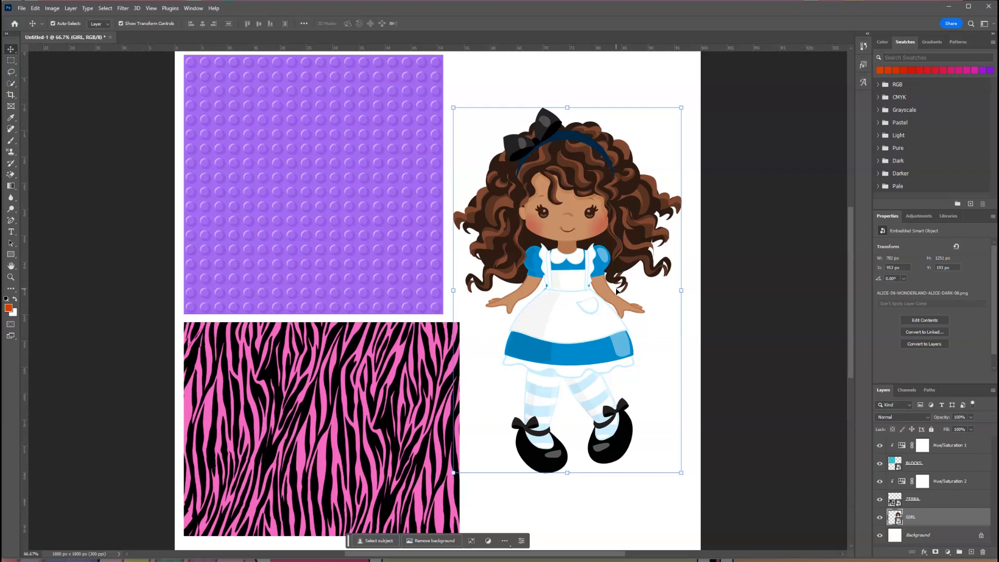
{"action": "right_click", "coordinate": [947, 517]}
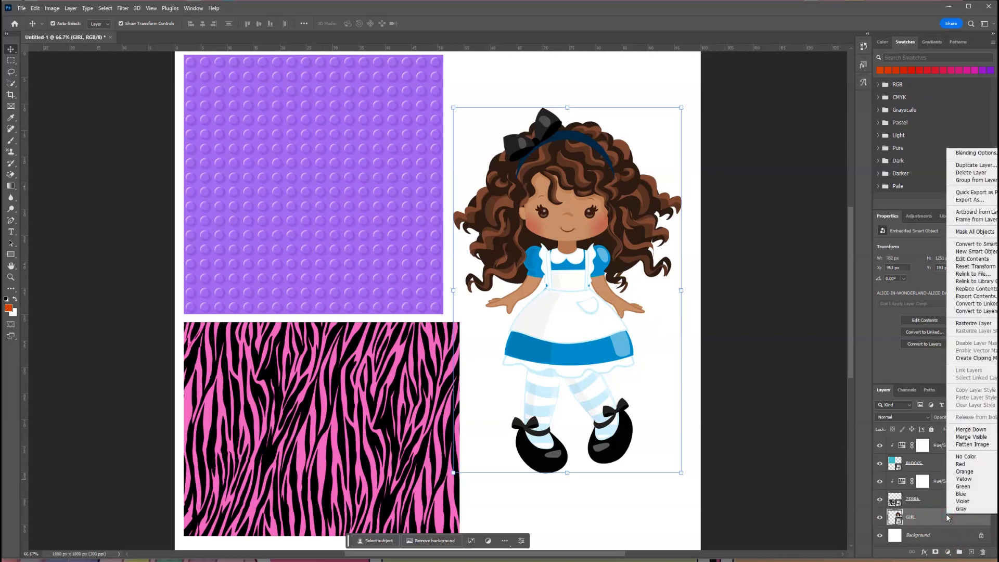
{"action": "left_click", "coordinate": [961, 324]}
{"action": "mouse_move", "coordinate": [604, 331]}
{"action": "left_mouse_down"}
{"action": "mouse_move", "coordinate": [609, 362]}
{"action": "mouse_move", "coordinate": [620, 342]}
{"action": "mouse_move", "coordinate": [614, 346]}
{"action": "left_mouse_up"}
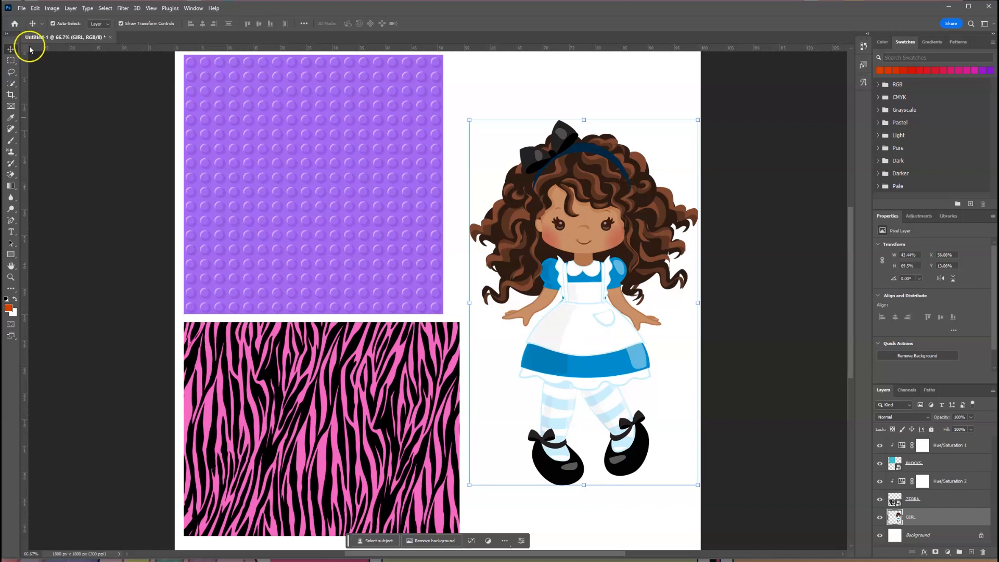
{"action": "left_click_drag", "start_coordinate": [554, 239], "coordinate": [550, 241]}
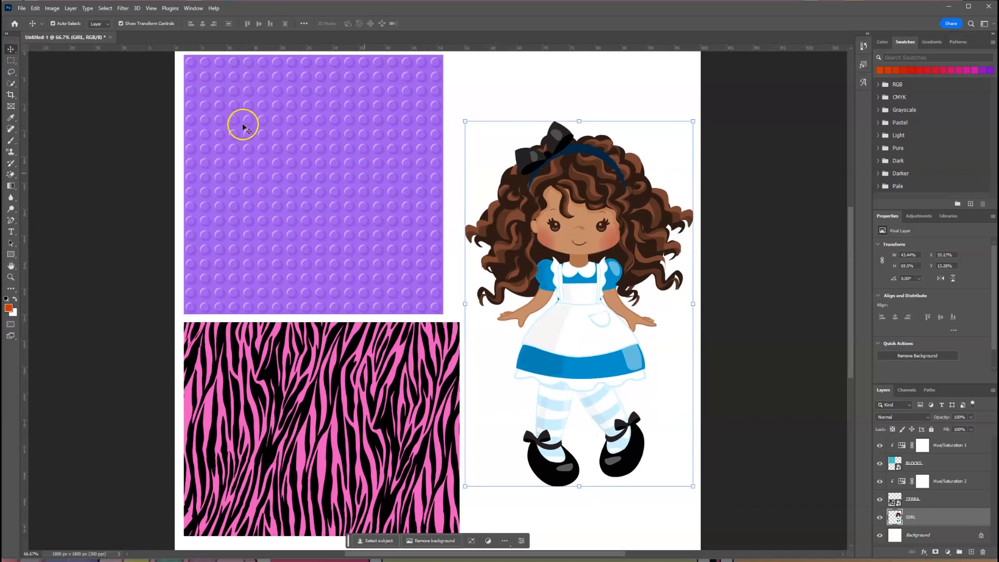
- Start Replace Color on the GIRL layer and sample the blue of the dress's hem band as the colour to replace
{"action": "left_click", "coordinate": [53, 8]}
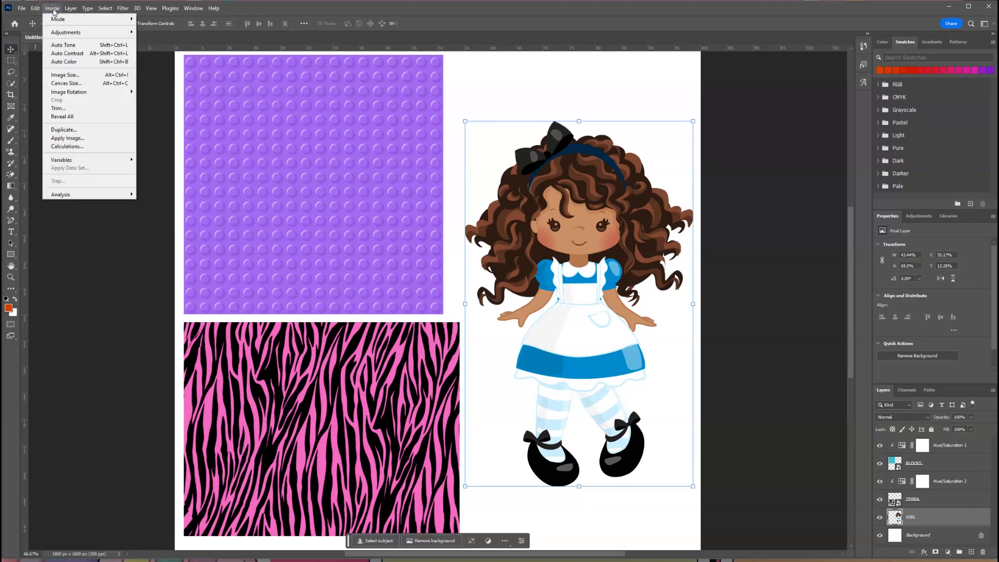
{"action": "mouse_move", "coordinate": [81, 34]}
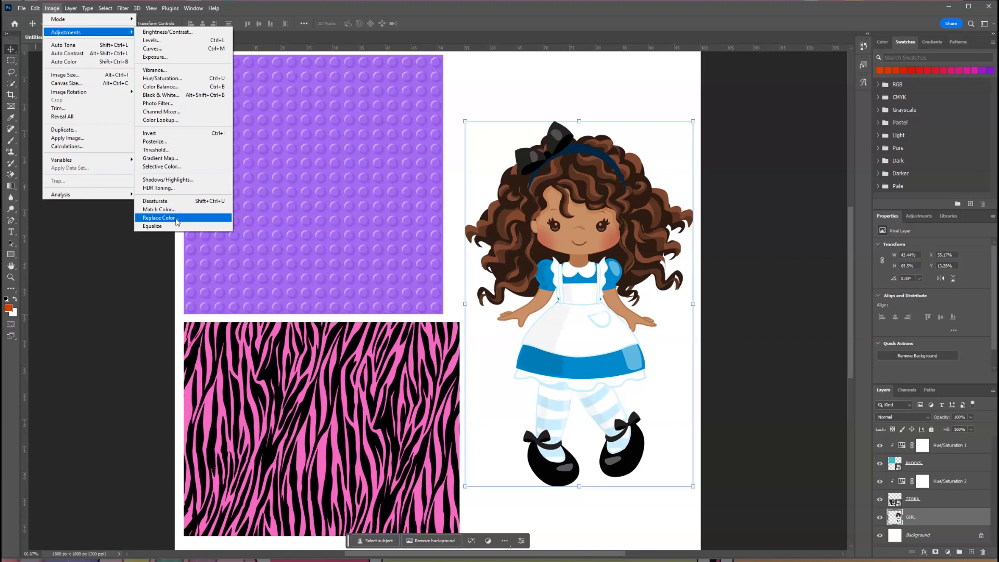
{"action": "left_click", "coordinate": [179, 227]}
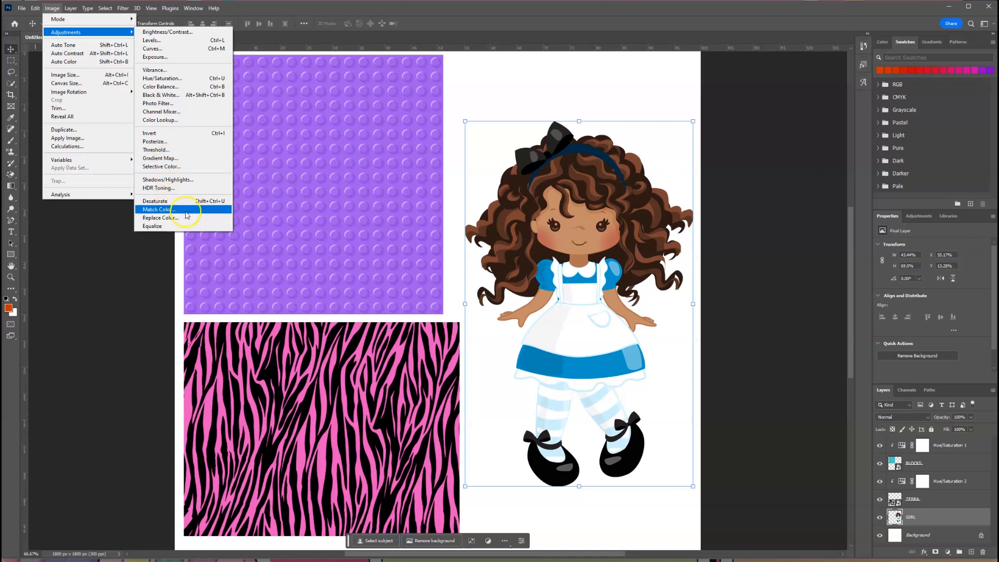
{"action": "left_click", "coordinate": [177, 218]}
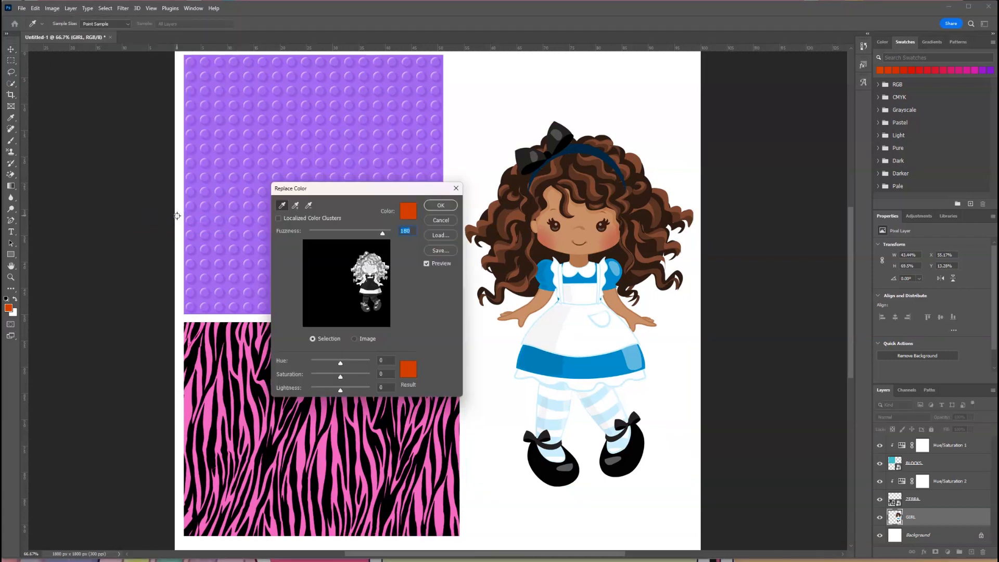
{"action": "left_click", "coordinate": [280, 207]}
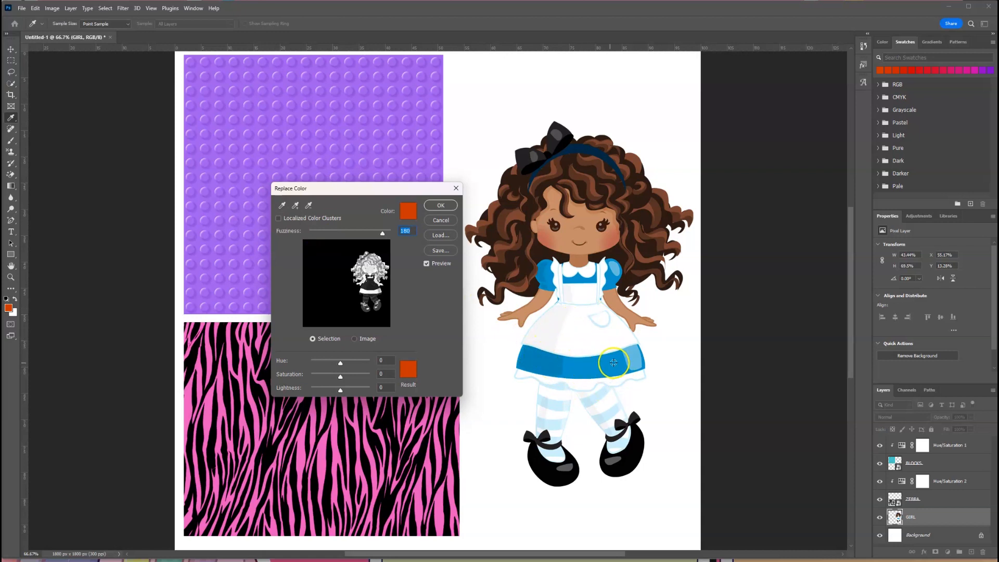
{"action": "left_click", "coordinate": [577, 371]}
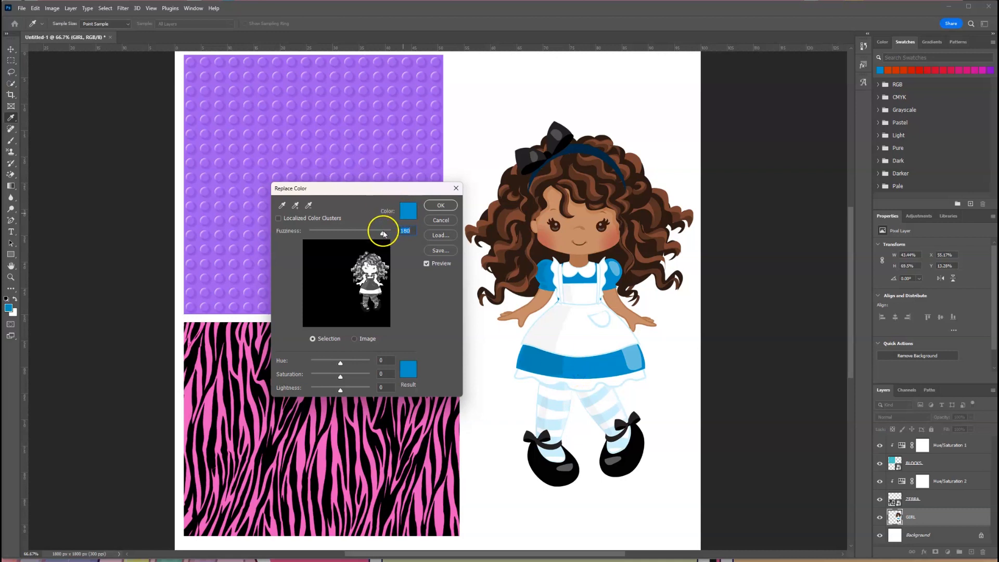
- Try fuzziness values of 21, 137 and 160 for the sampled blue, and try shifting its hue
{"action": "left_click_drag", "start_coordinate": [383, 233], "coordinate": [318, 237]}
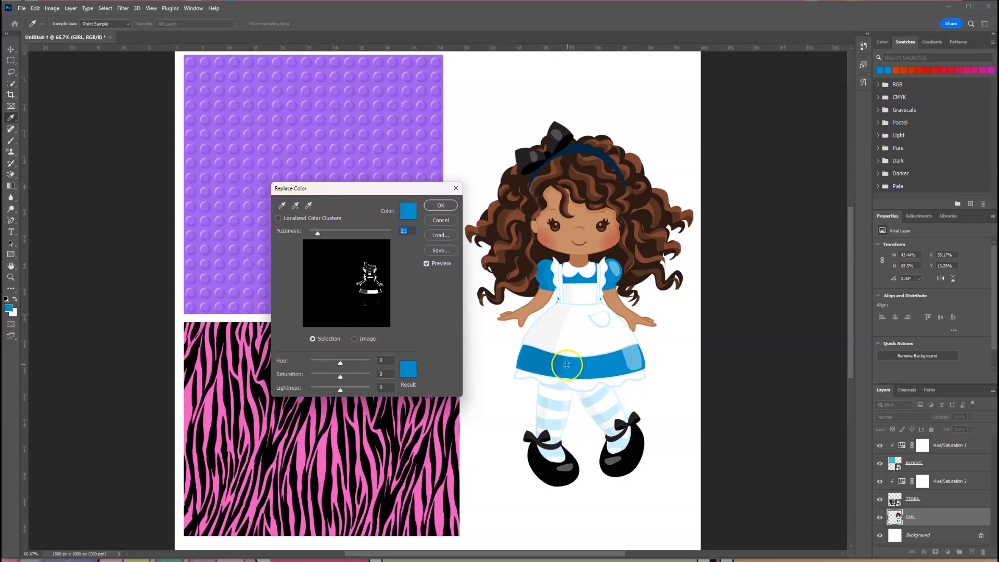
{"action": "left_click_drag", "start_coordinate": [317, 232], "coordinate": [362, 235]}
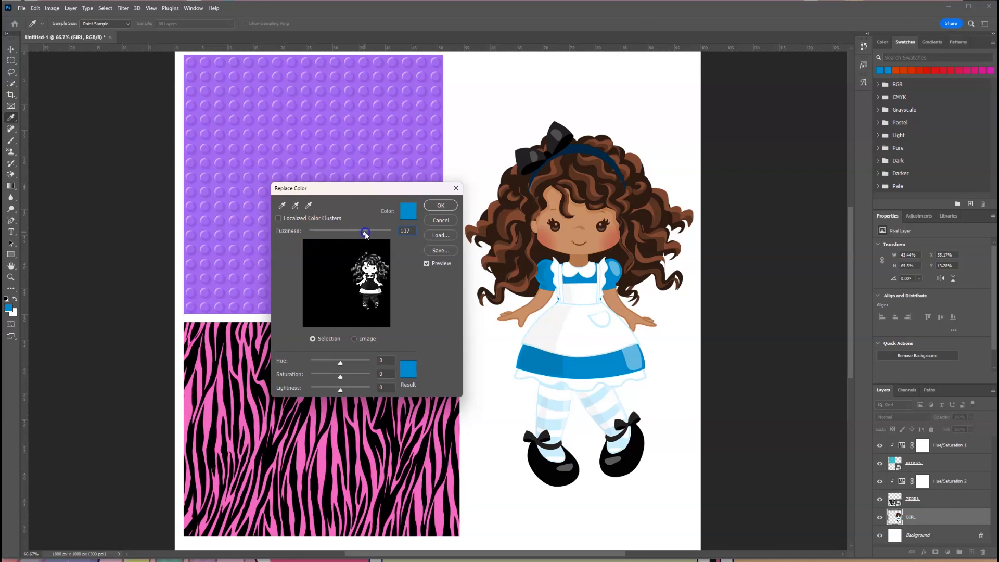
{"action": "left_click_drag", "start_coordinate": [370, 234], "coordinate": [373, 235]}
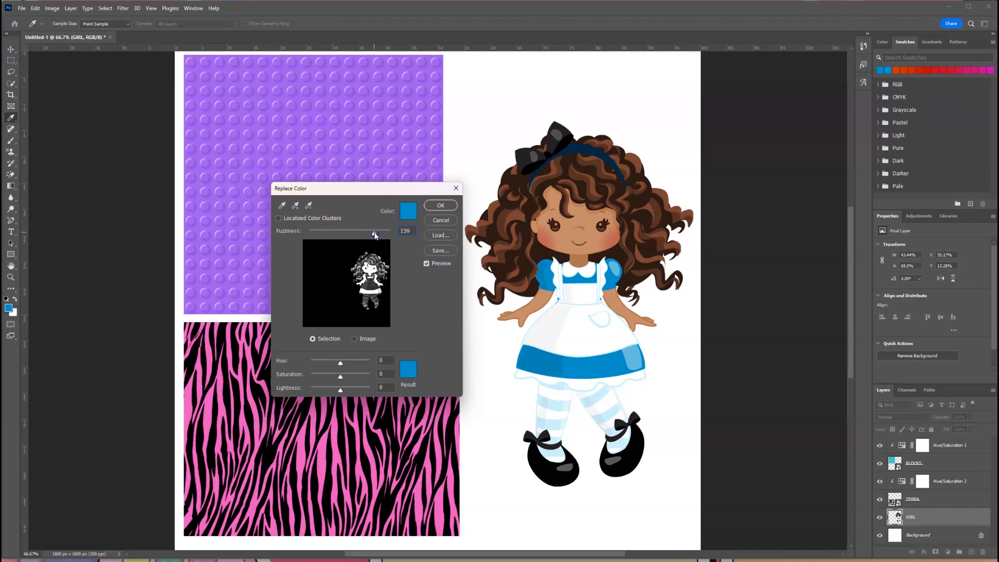
{"action": "left_click_drag", "start_coordinate": [373, 233], "coordinate": [375, 233]}
{"action": "left_click_drag", "start_coordinate": [335, 362], "coordinate": [356, 361]}
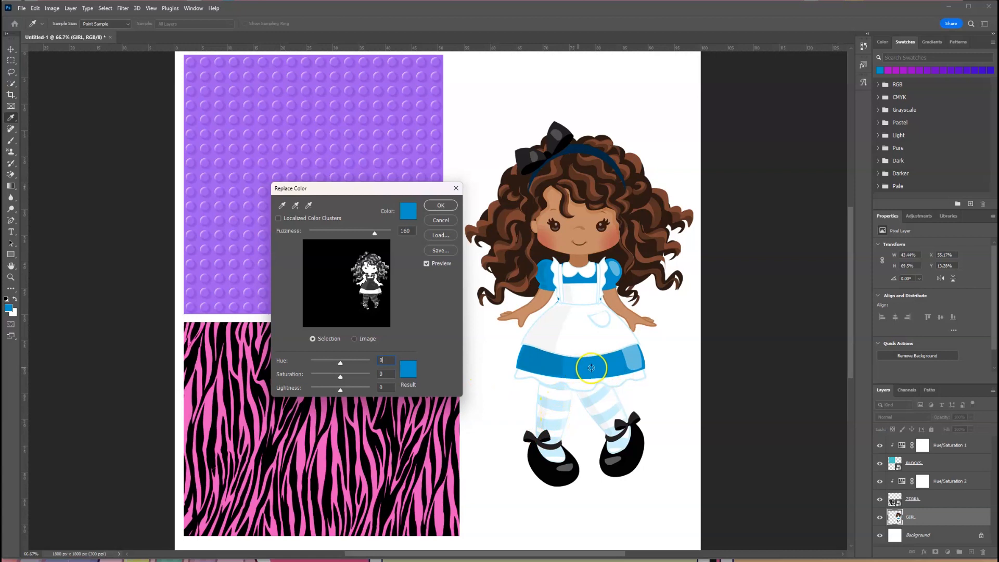
- Try a purple dress with fuzziness 133 and hue +76, and reset the hue to 0
{"action": "left_click_drag", "start_coordinate": [375, 233], "coordinate": [364, 238]}
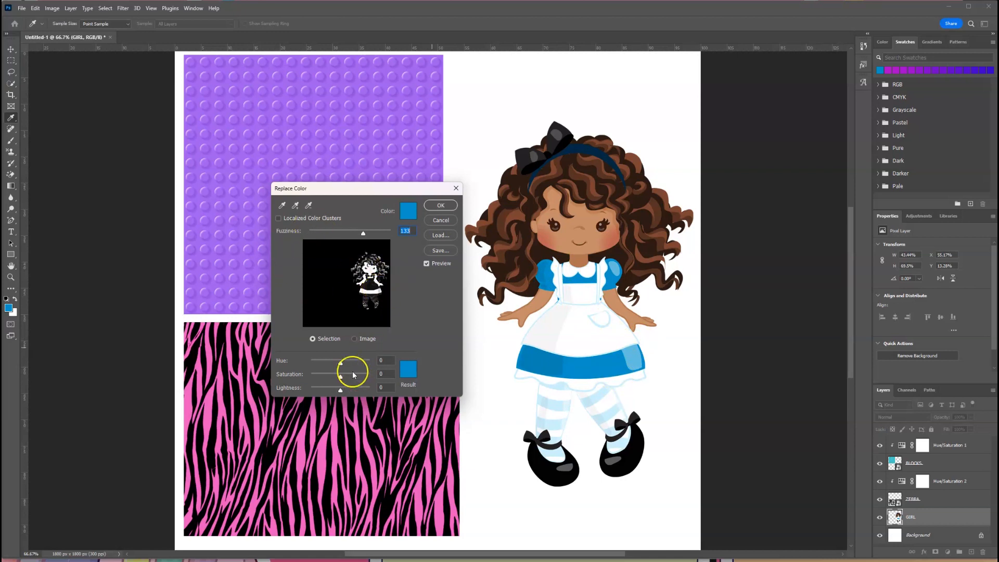
{"action": "mouse_move", "coordinate": [340, 362]}
{"action": "left_mouse_down"}
{"action": "mouse_move", "coordinate": [326, 366]}
{"action": "mouse_move", "coordinate": [353, 361]}
{"action": "left_mouse_up"}
{"action": "left_click", "coordinate": [396, 363]}
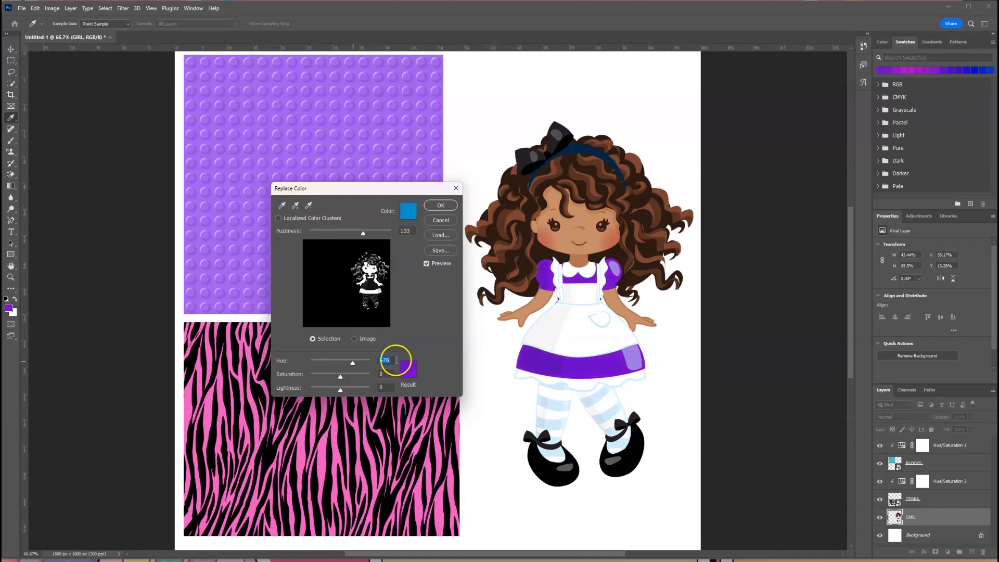
{"action": "type", "text": "0"}
- With fuzziness 94, try a green dress at hue -33, and a pink one at hue +113, saturation +42 and lightness +27
{"action": "left_click_drag", "start_coordinate": [363, 234], "coordinate": [348, 235]}
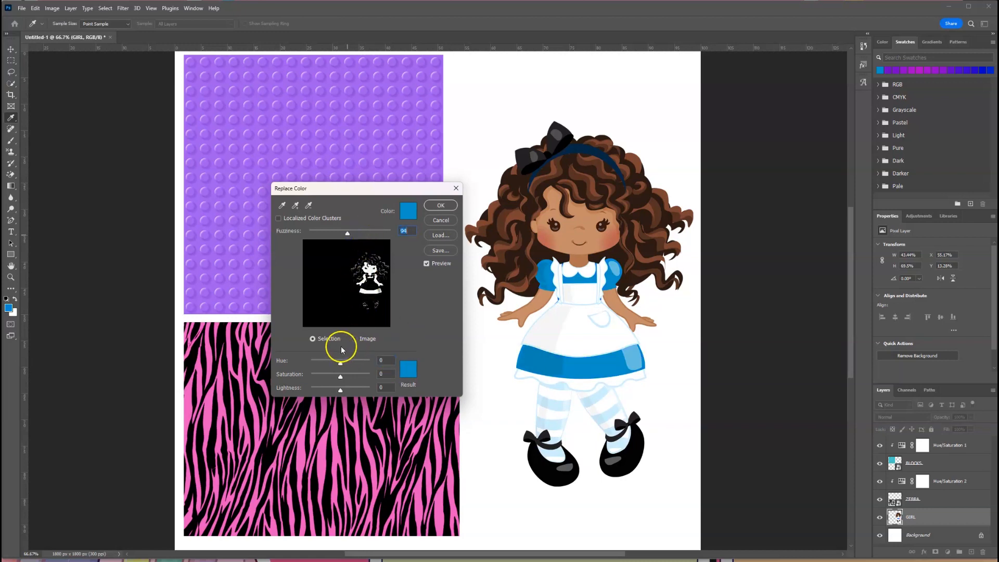
{"action": "mouse_move", "coordinate": [340, 362]}
{"action": "left_mouse_down"}
{"action": "mouse_move", "coordinate": [326, 364]}
{"action": "mouse_move", "coordinate": [358, 361]}
{"action": "mouse_move", "coordinate": [335, 367]}
{"action": "left_mouse_up"}
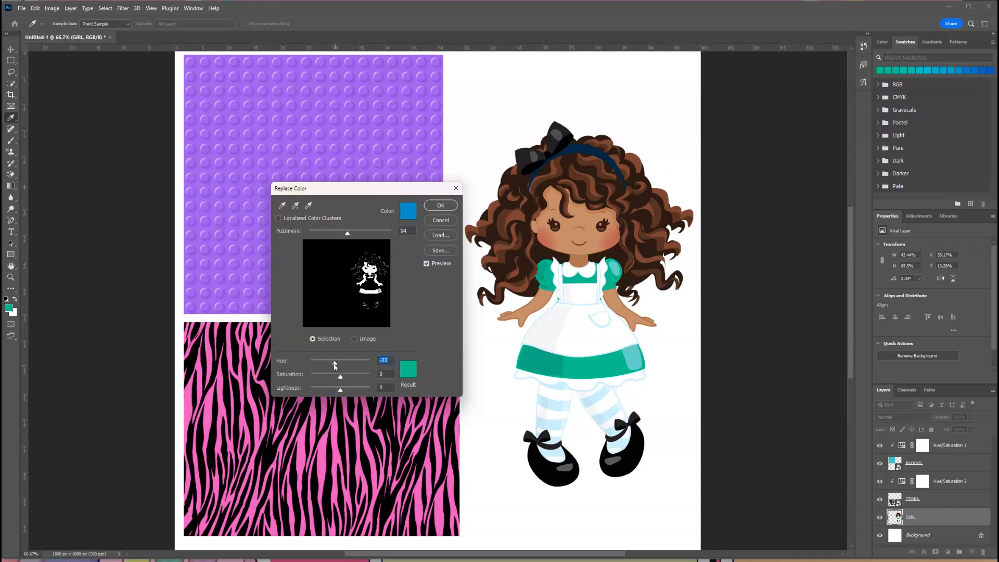
{"action": "left_click_drag", "start_coordinate": [336, 365], "coordinate": [358, 365]}
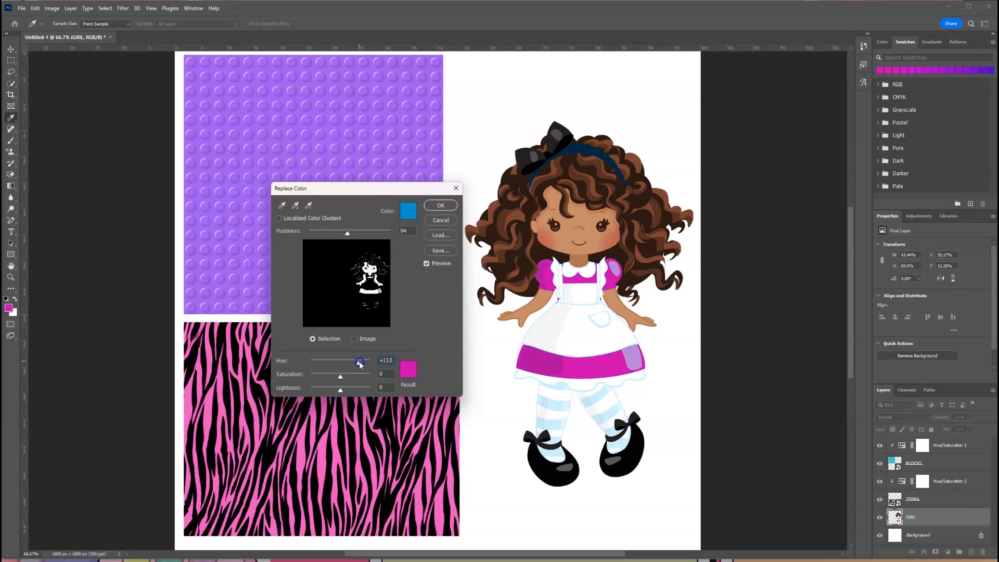
{"action": "mouse_move", "coordinate": [340, 376]}
{"action": "left_mouse_down"}
{"action": "mouse_move", "coordinate": [352, 376]}
{"action": "mouse_move", "coordinate": [350, 391]}
{"action": "left_mouse_up"}
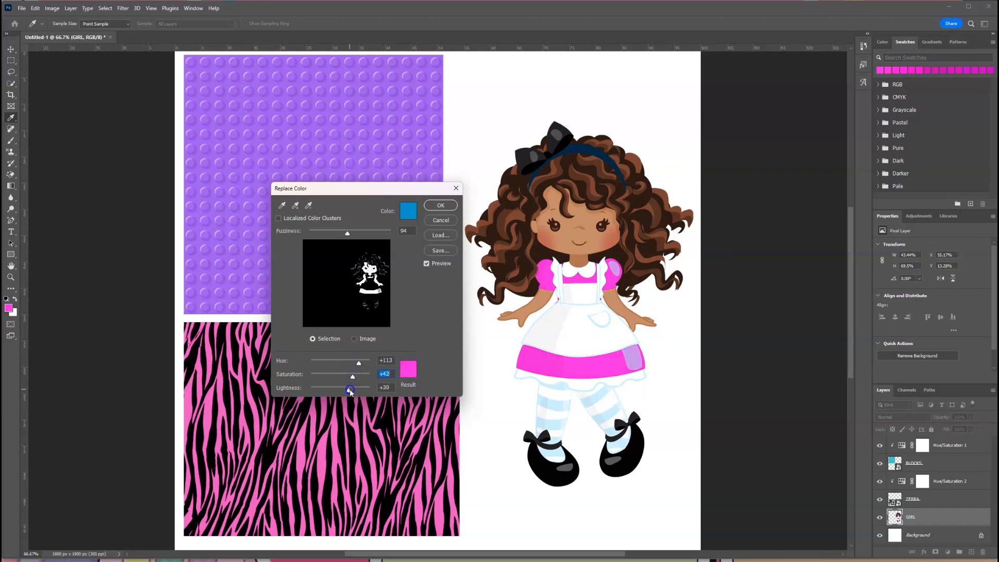
- Reset the replacement colour's hue, saturation and lightness to 0
{"action": "left_click", "coordinate": [386, 360]}
{"action": "type", "text": "0"}
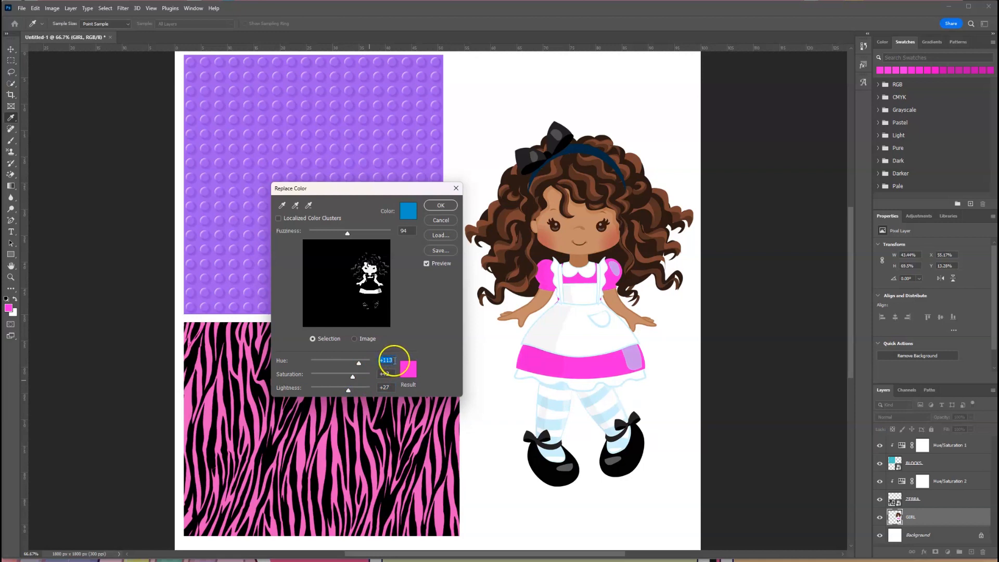
{"action": "left_click", "coordinate": [385, 373]}
{"action": "type", "text": "0"}
{"action": "left_click", "coordinate": [387, 386]}
{"action": "type", "text": "0"}
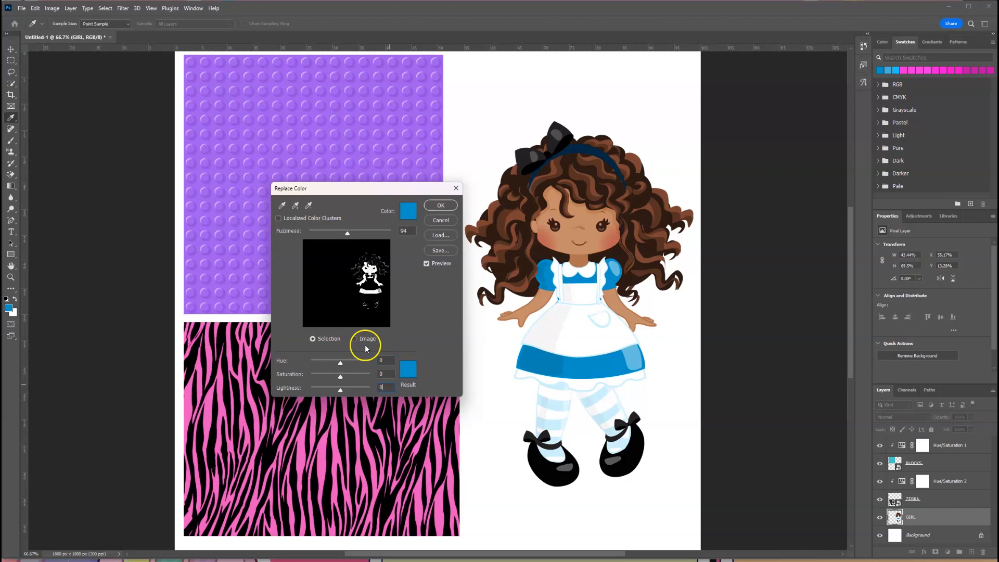
- Replace the dress's blue with light pink using fuzziness 168, hue +111, saturation +69 and lightness +59
{"action": "left_click_drag", "start_coordinate": [352, 235], "coordinate": [378, 236]}
{"action": "mouse_move", "coordinate": [341, 363]}
{"action": "left_mouse_down"}
{"action": "mouse_move", "coordinate": [358, 364]}
{"action": "mouse_move", "coordinate": [352, 377]}
{"action": "left_mouse_up"}
{"action": "left_click_drag", "start_coordinate": [340, 390], "coordinate": [357, 391]}
{"action": "left_click_drag", "start_coordinate": [352, 377], "coordinate": [357, 378]}
{"action": "left_click", "coordinate": [438, 204]}
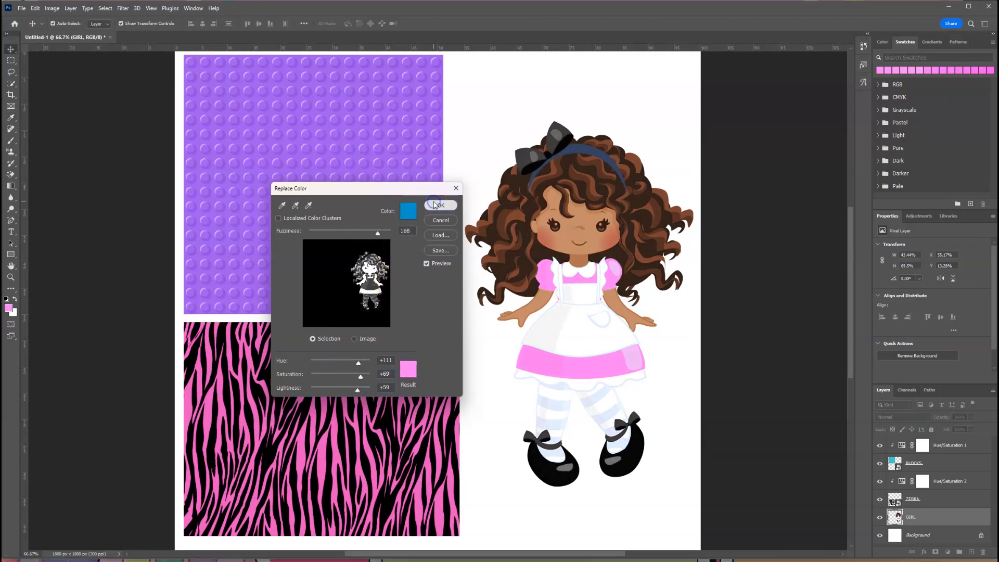